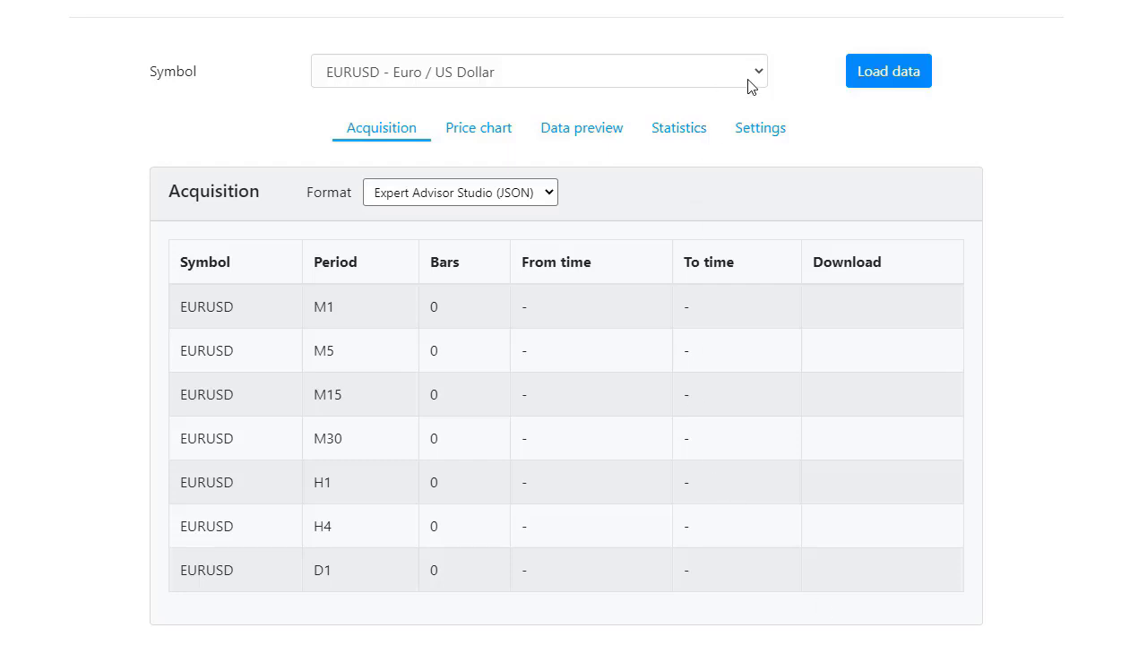
Select EURUSD - Euro / US Dollar as the symbol and MetaTrader (CSV) as the download format.
left_click(749, 81)
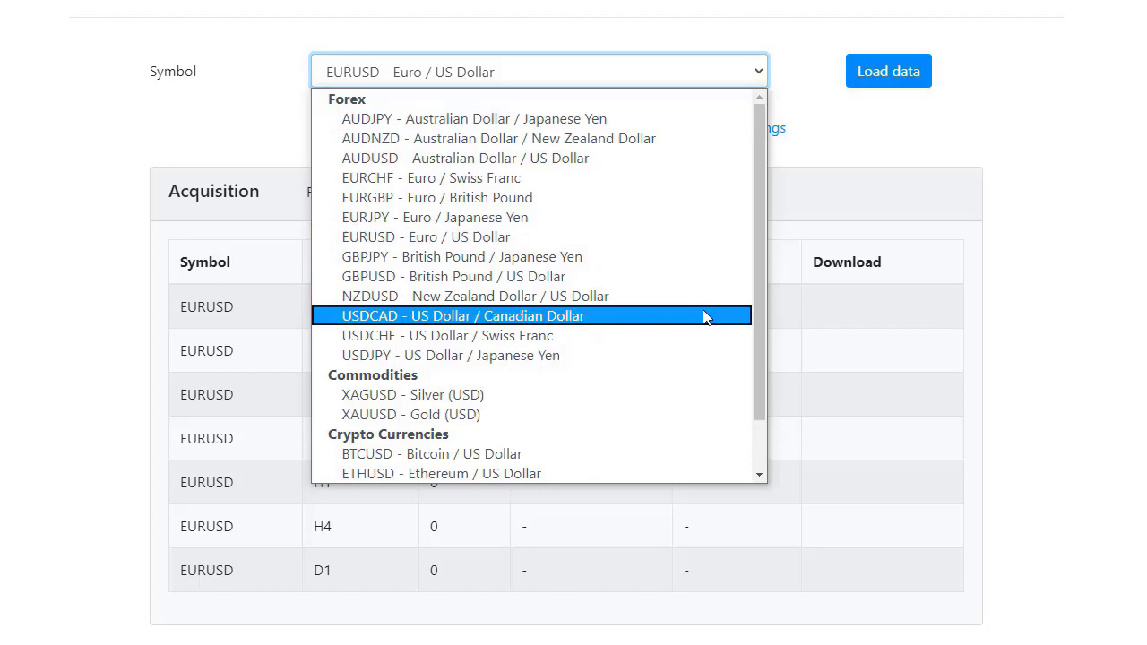
left_click_drag(761, 393, 779, 499)
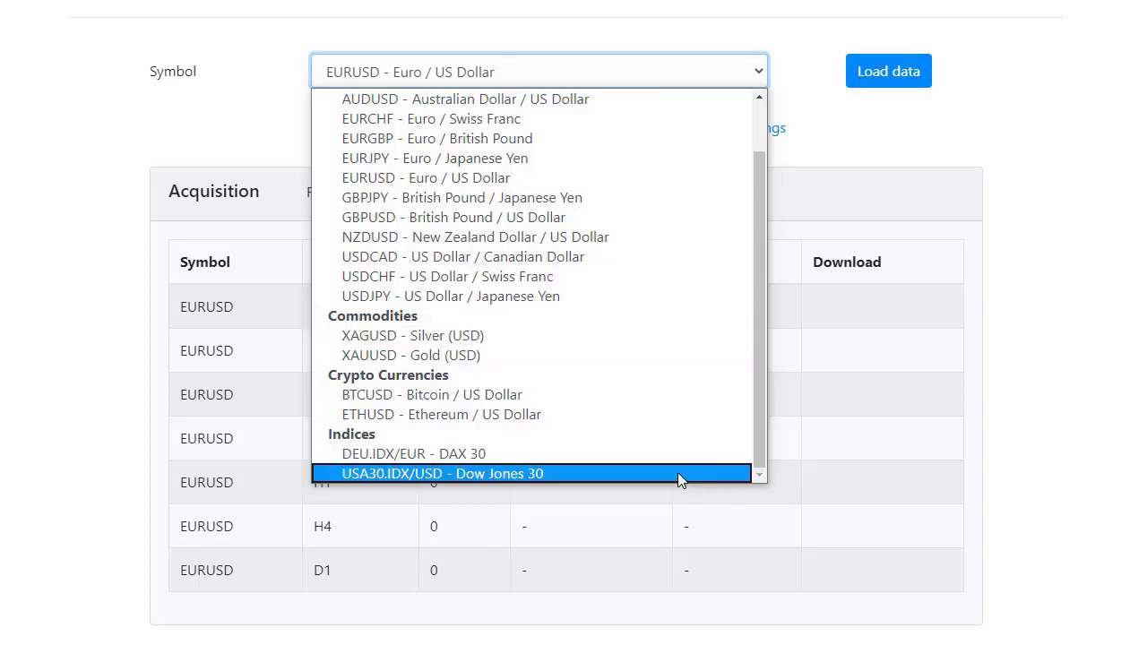
left_click(455, 177)
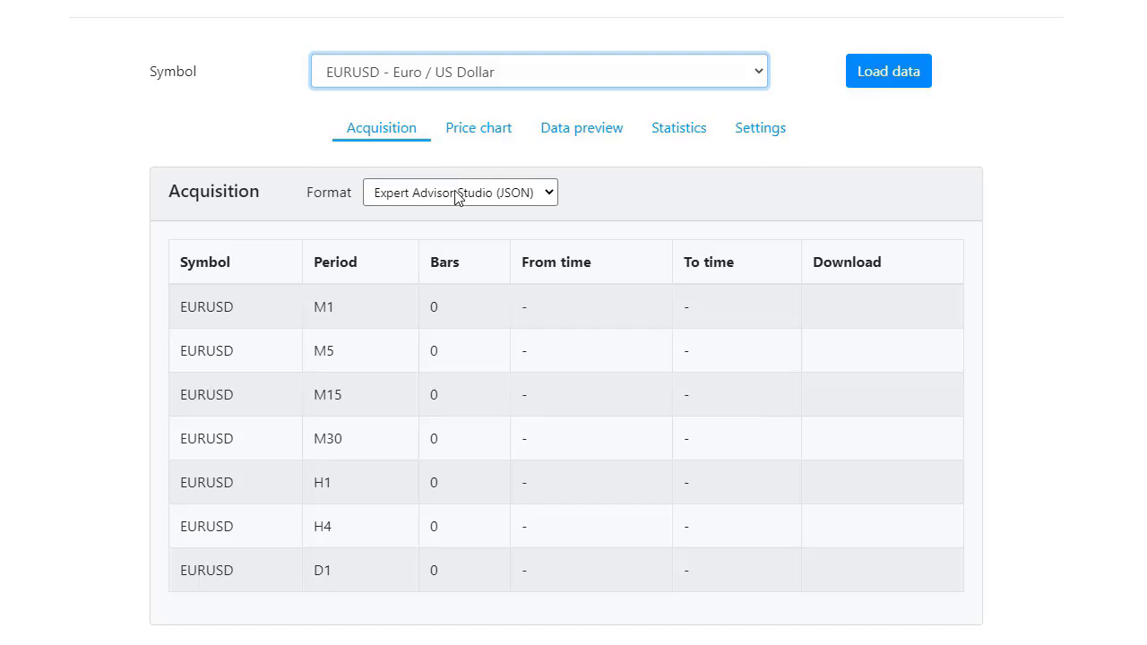
left_click(463, 199)
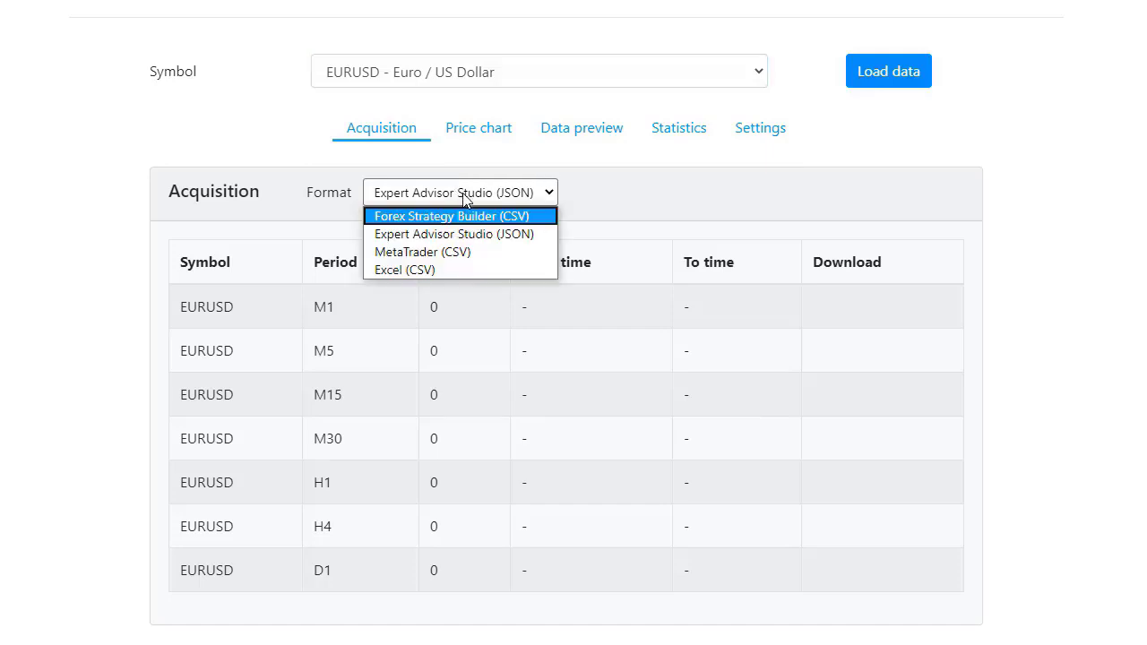
left_click(470, 251)
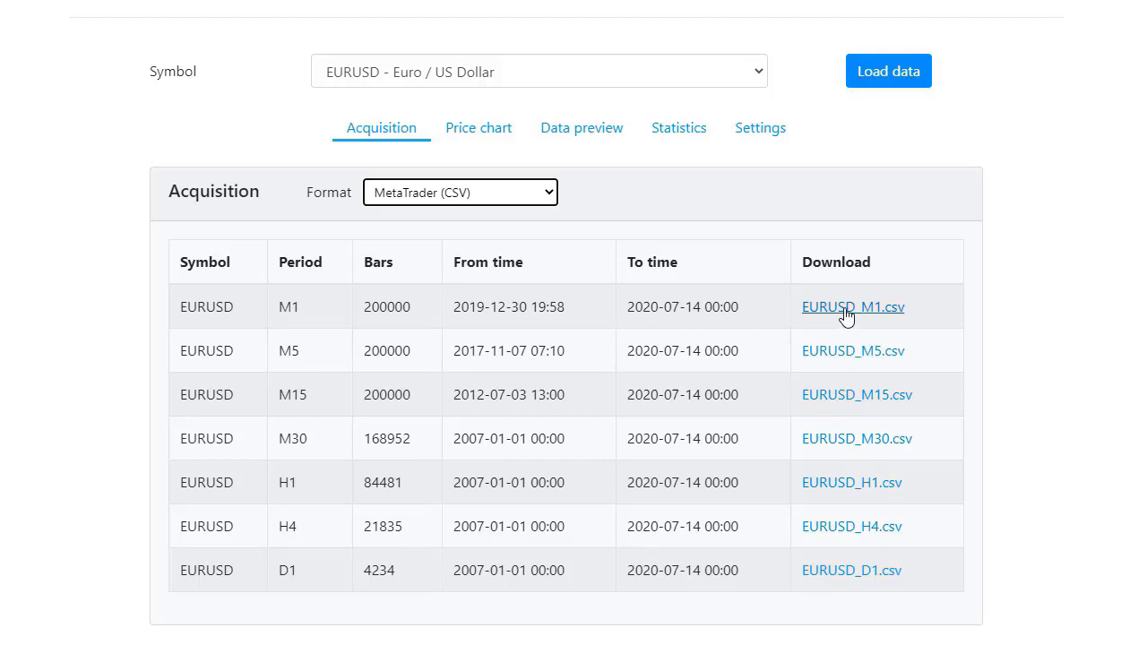
left_click(846, 488)
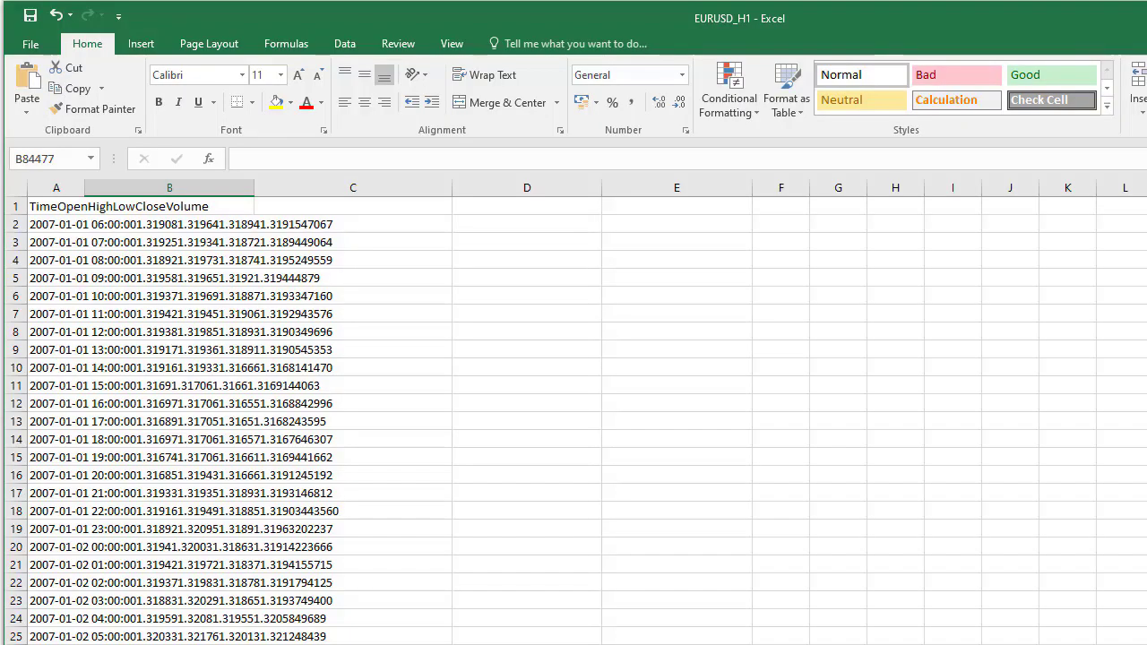
scroll(576, 420, "down", 20)
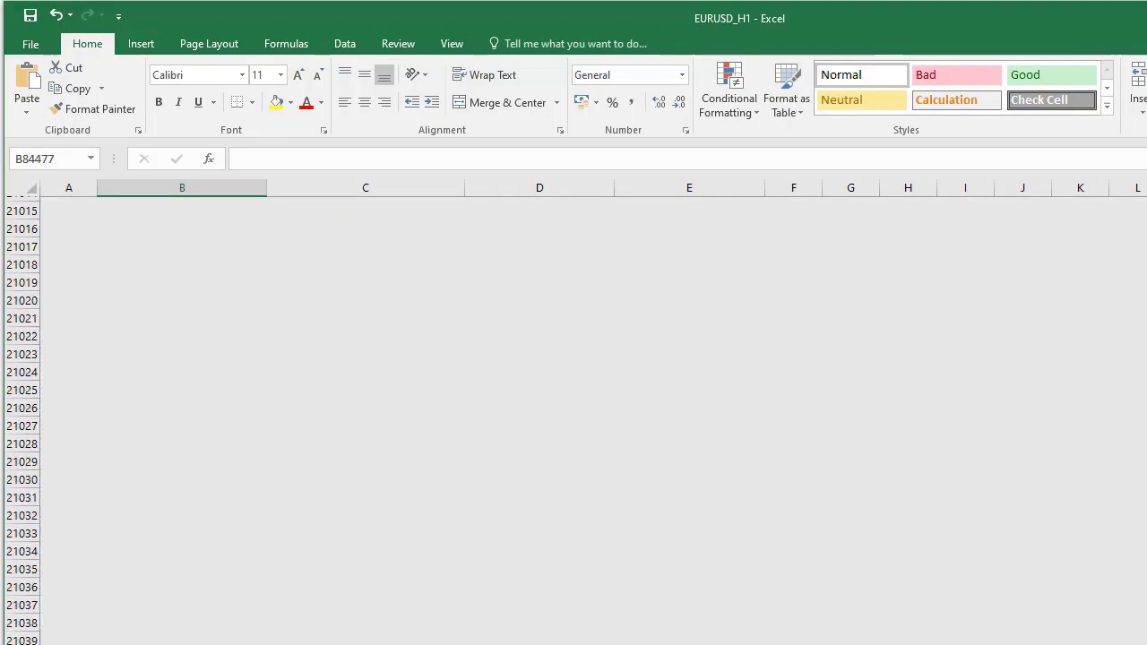
scroll(573, 416, "down", 20)
scroll(574, 417, "up", 10)
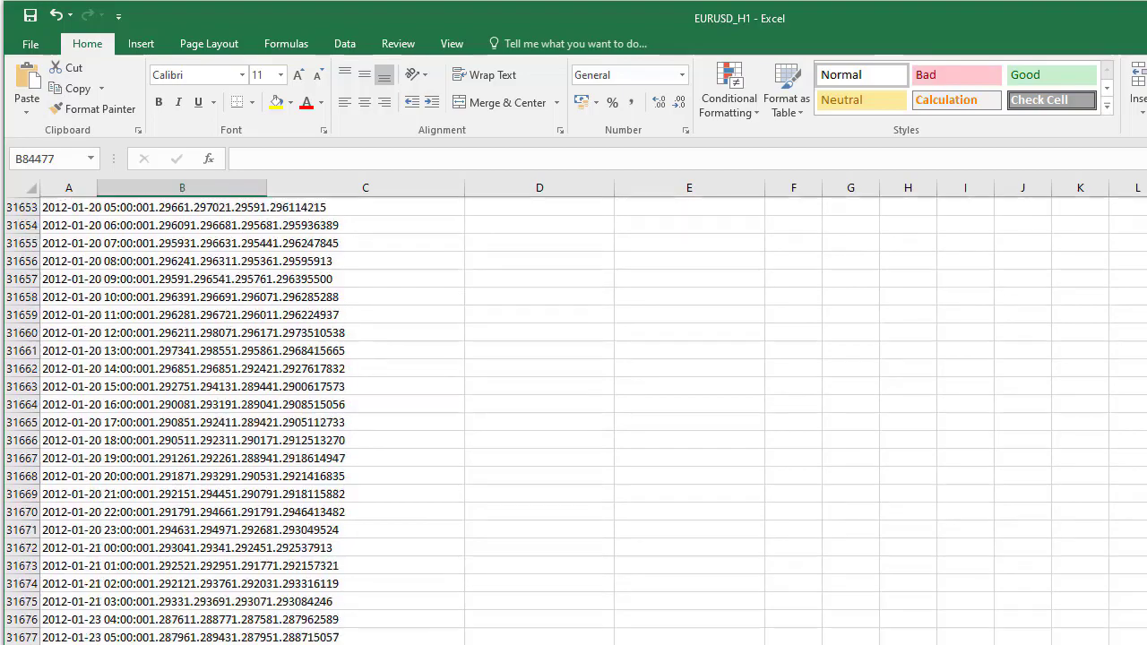
scroll(576, 420, "up", 20)
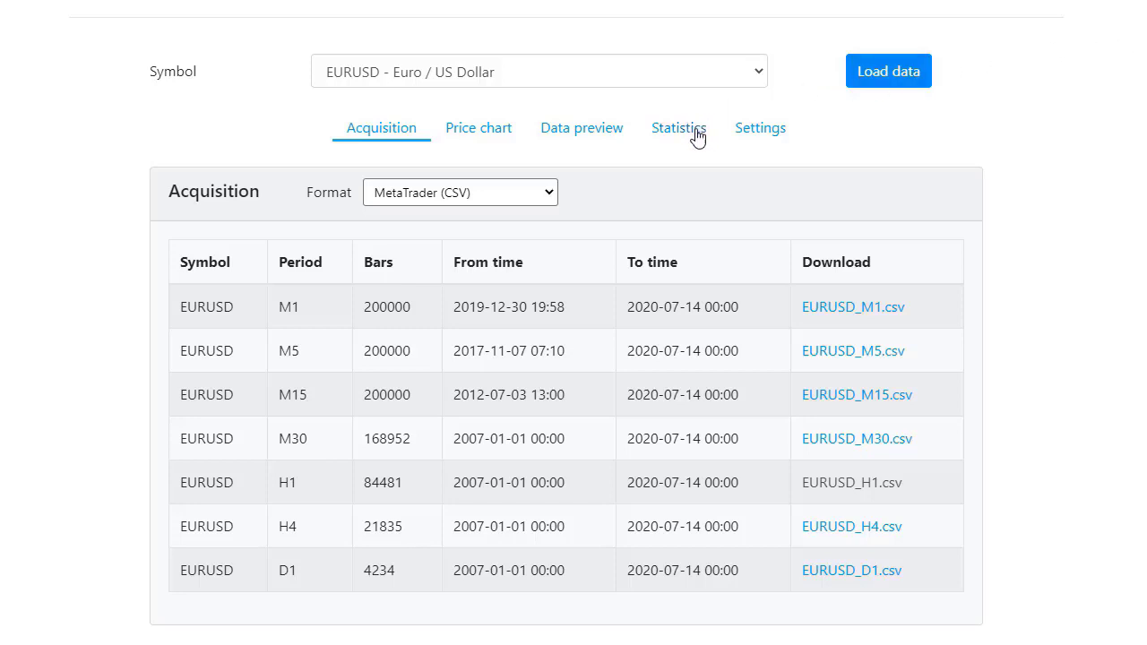
Show the data settings page to check the current GMT timezone.
left_click(769, 140)
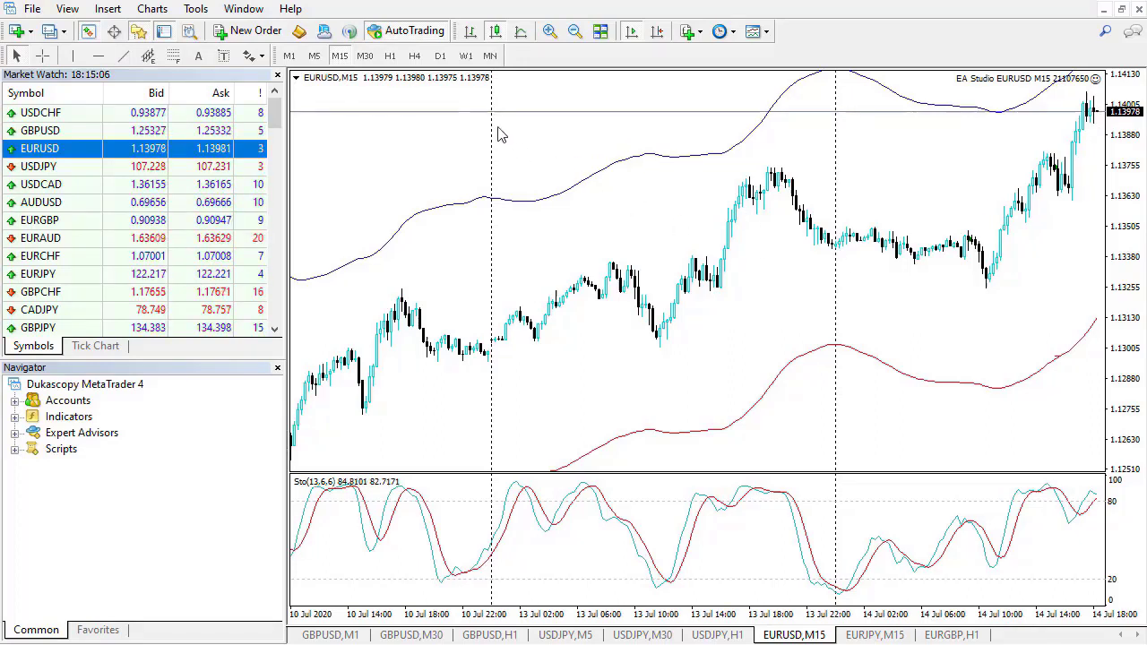
Show the EURUSD chart in H1, zoom in twice, and turn on the crosshair.
left_click(394, 57)
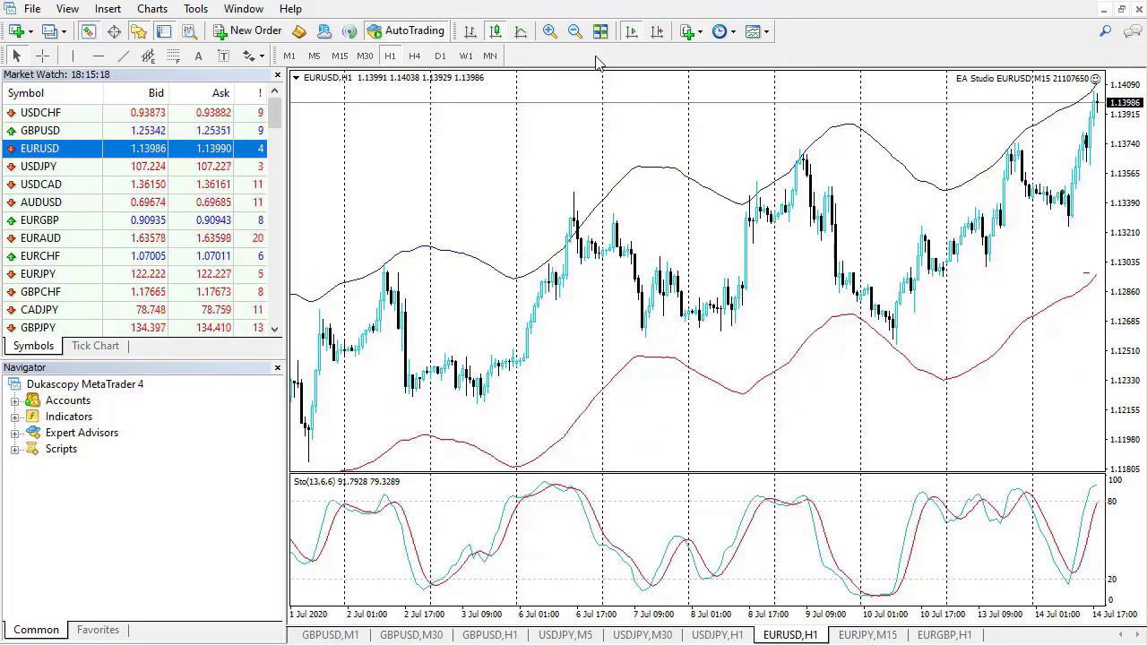
left_click(549, 30)
left_click(549, 31)
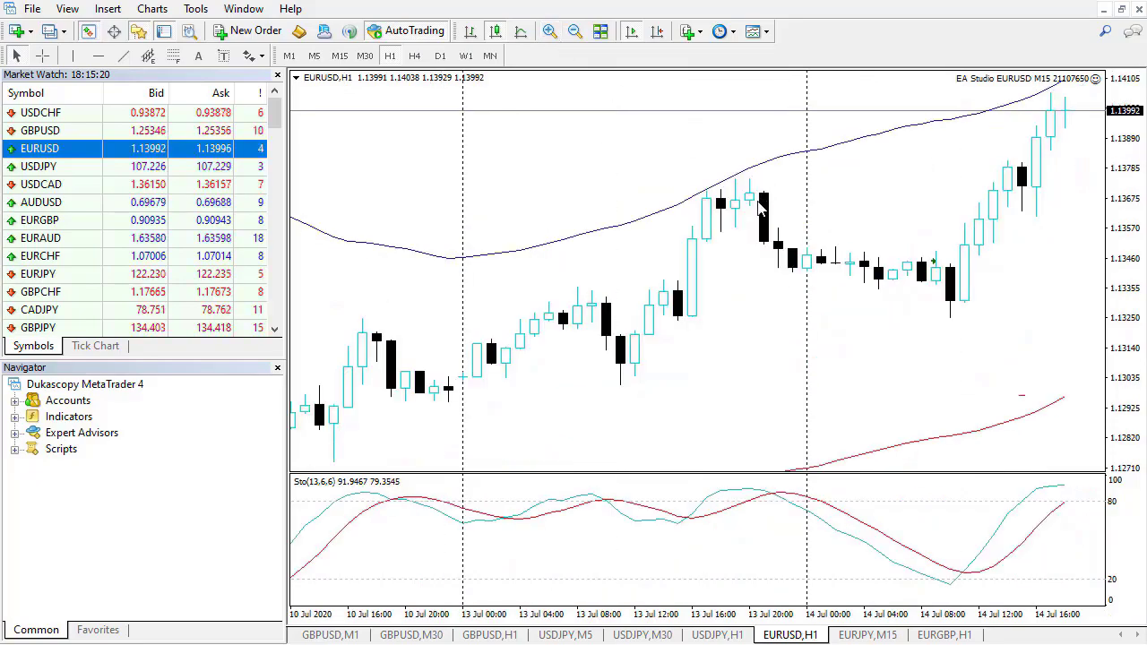
left_click(36, 51)
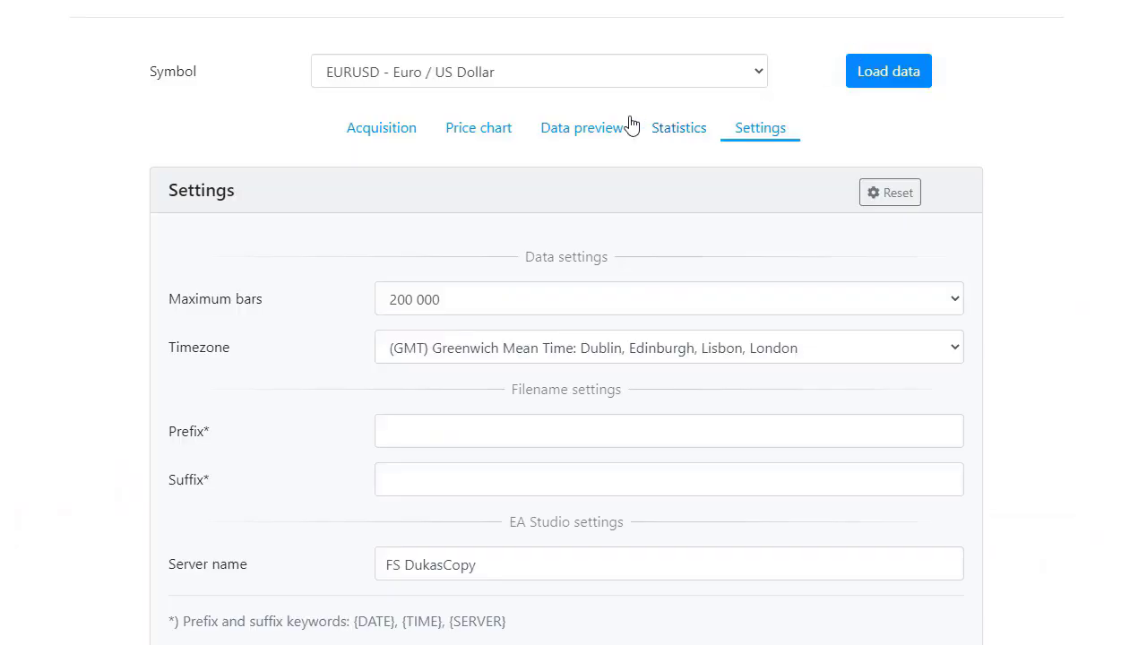
Display the EURUSD H1 candlestick chart of the loaded data.
left_click(477, 134)
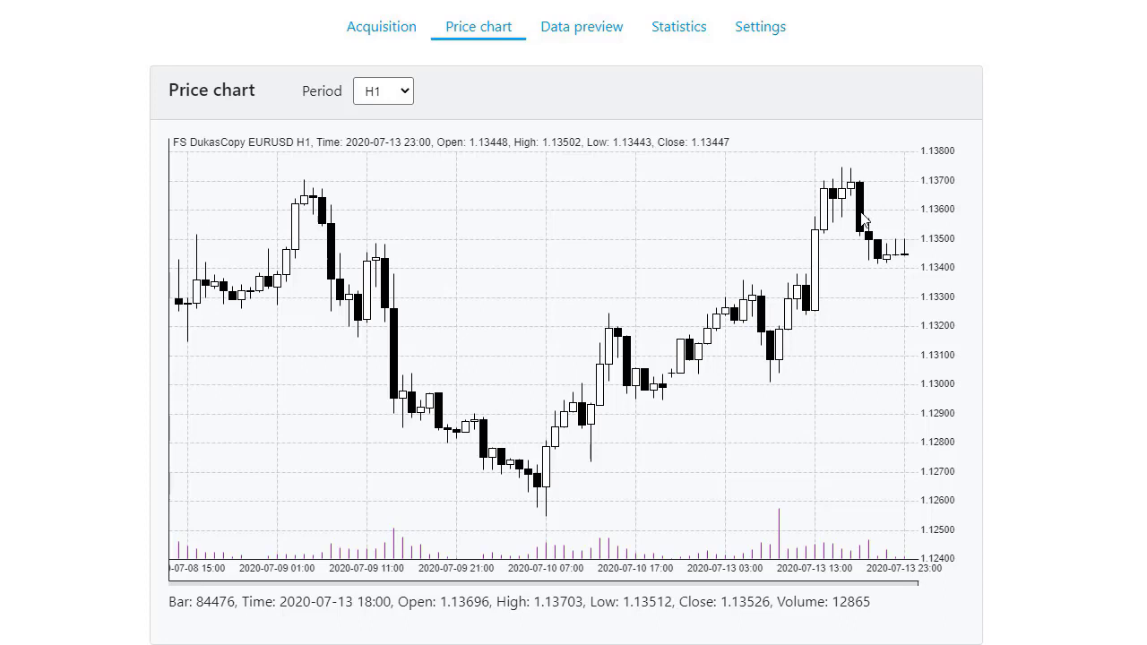
Set the timezone to (GMT+03:00) Kuwait, Riyadh and return to the acquisition table.
left_click(749, 40)
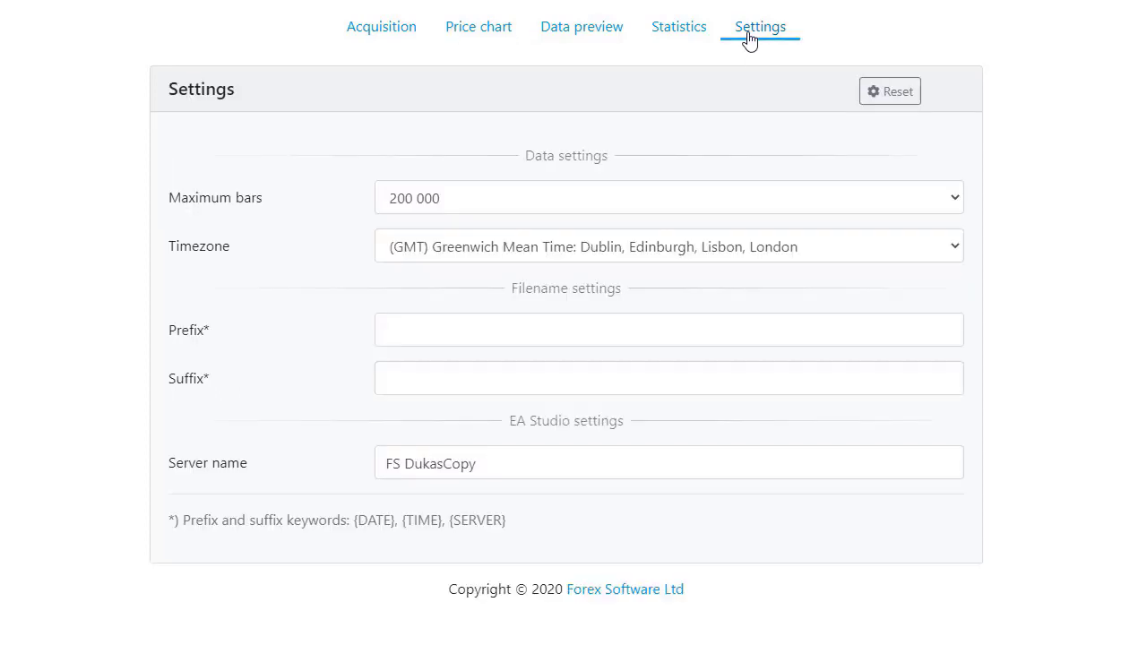
left_click(627, 252)
scroll(558, 418, "down", 10)
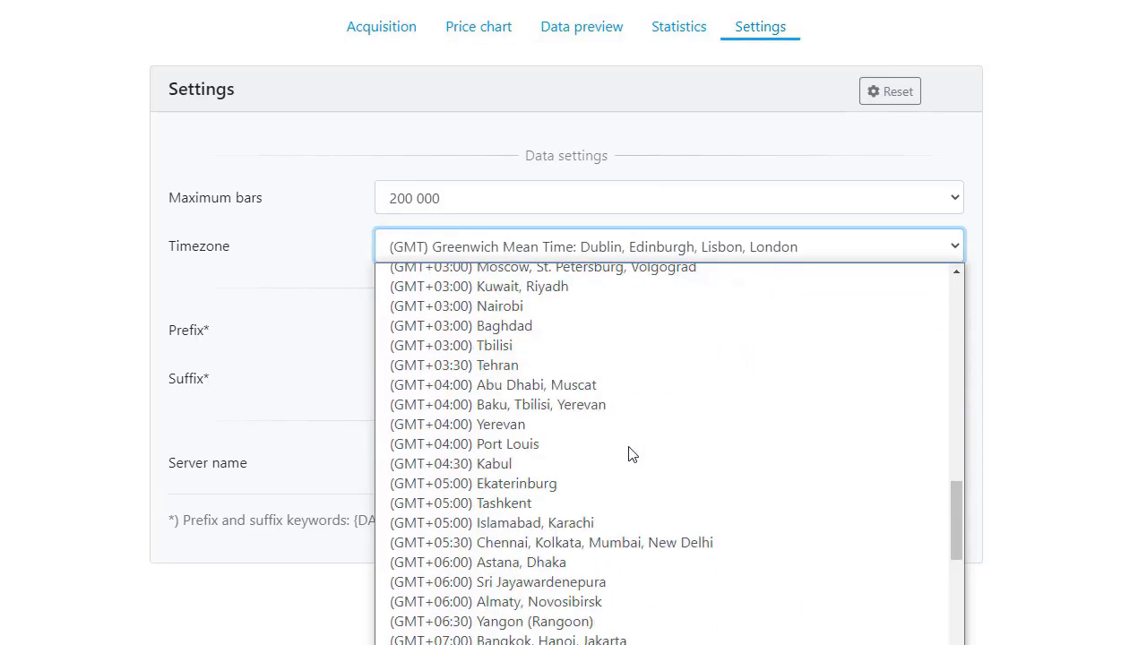
scroll(630, 455, "down", 6)
scroll(558, 452, "up", 6)
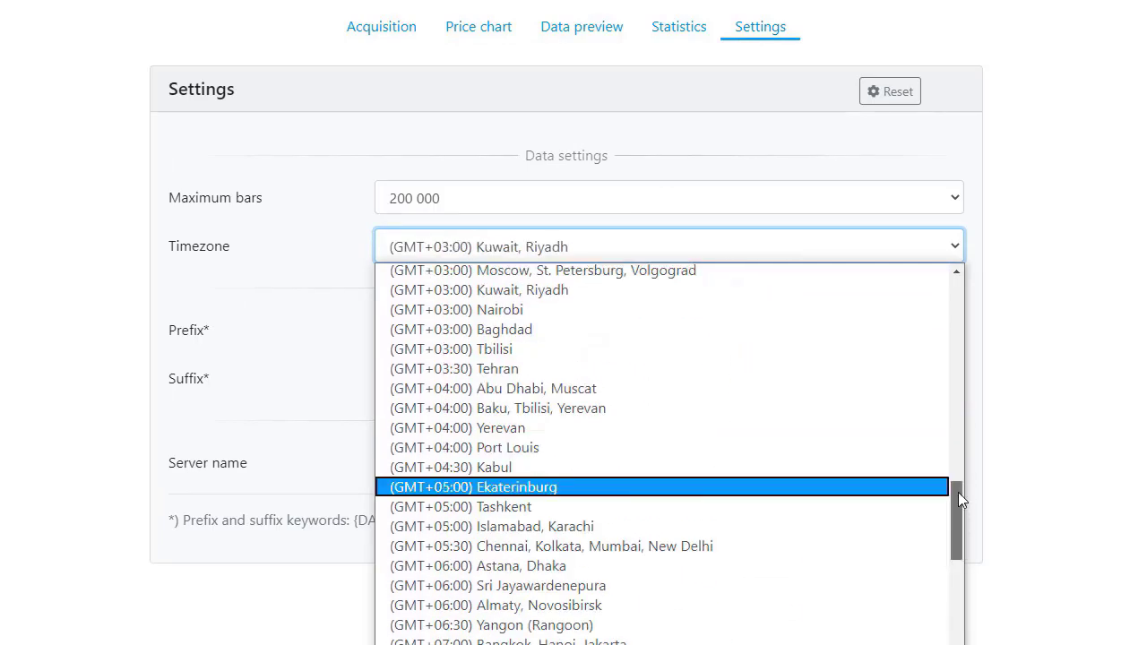
left_click_drag(958, 492, 963, 468)
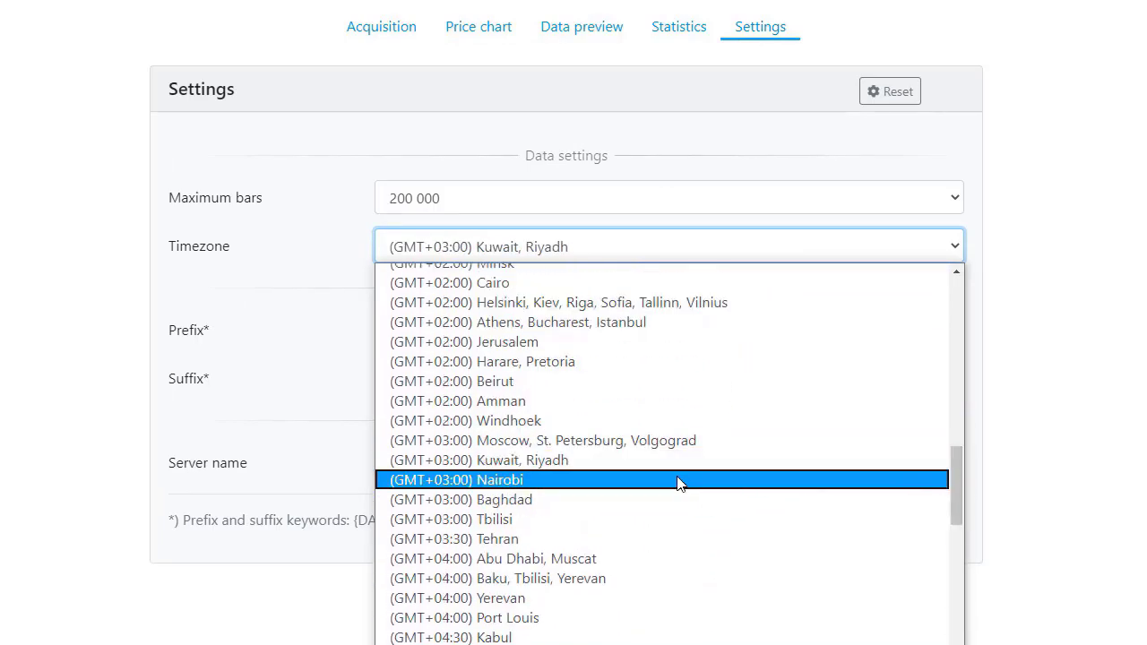
left_click(596, 464)
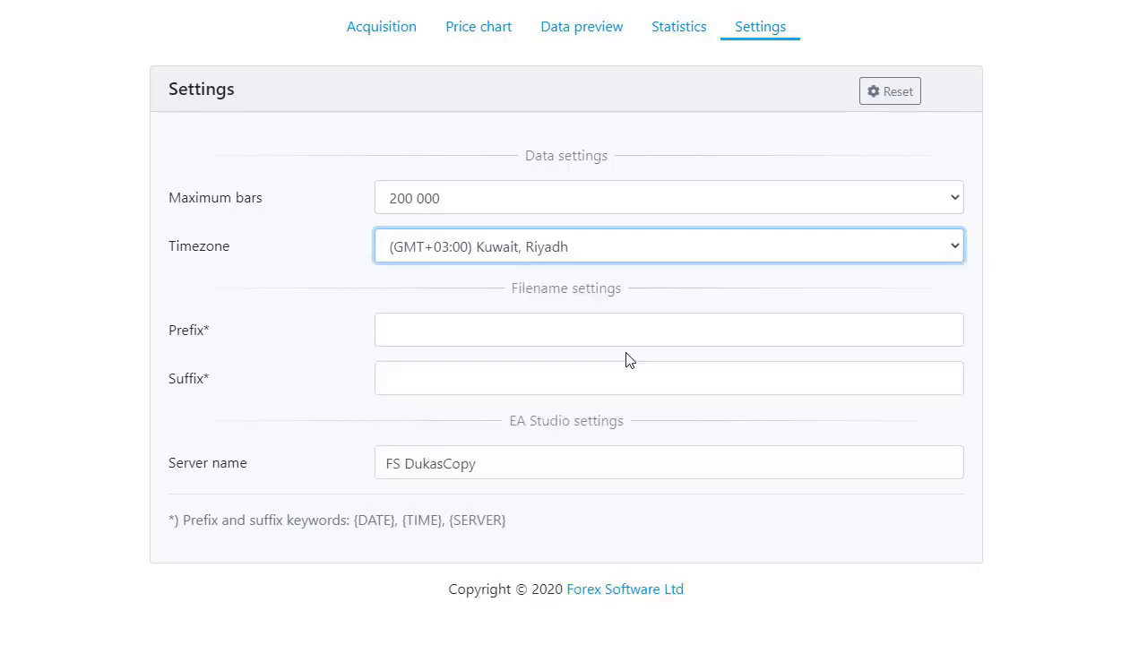
left_click(403, 39)
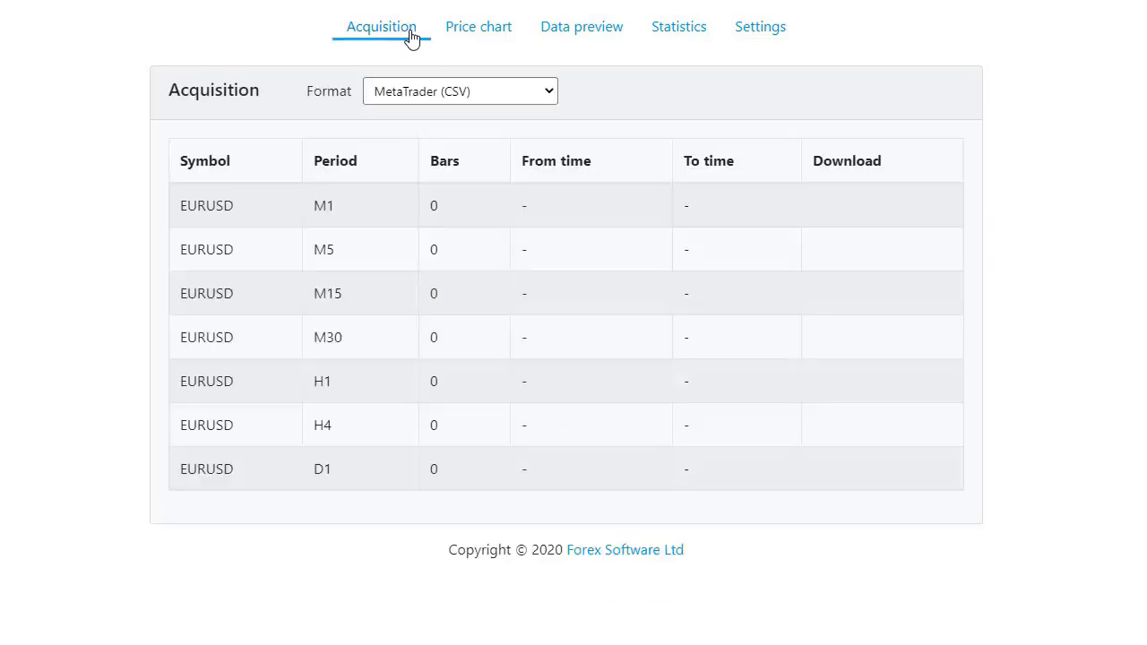
scroll(566, 322, "up", 1)
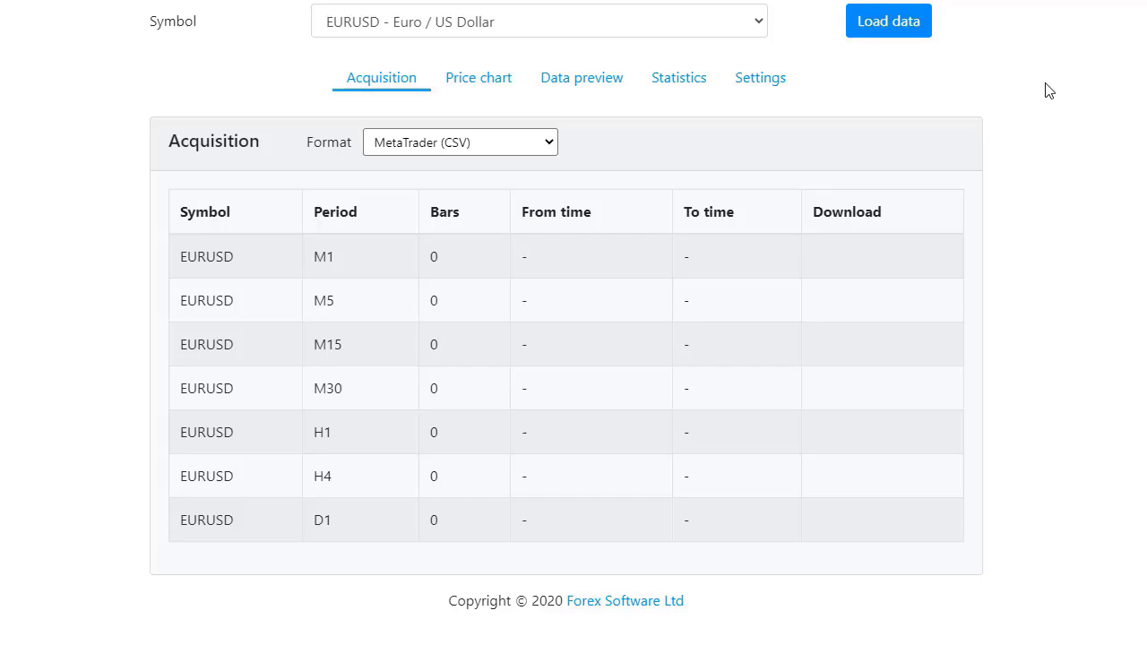
Load EURUSD history for all periods from M1 to D1 and view the H1 price chart.
left_click(910, 34)
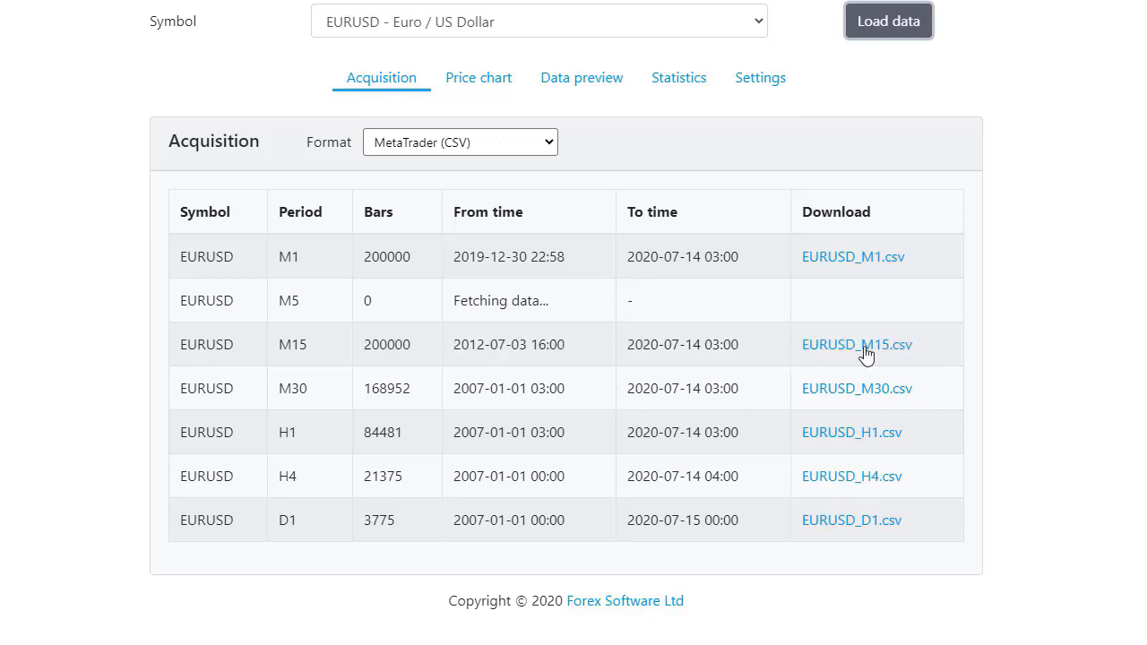
scroll(865, 355, "down", 1)
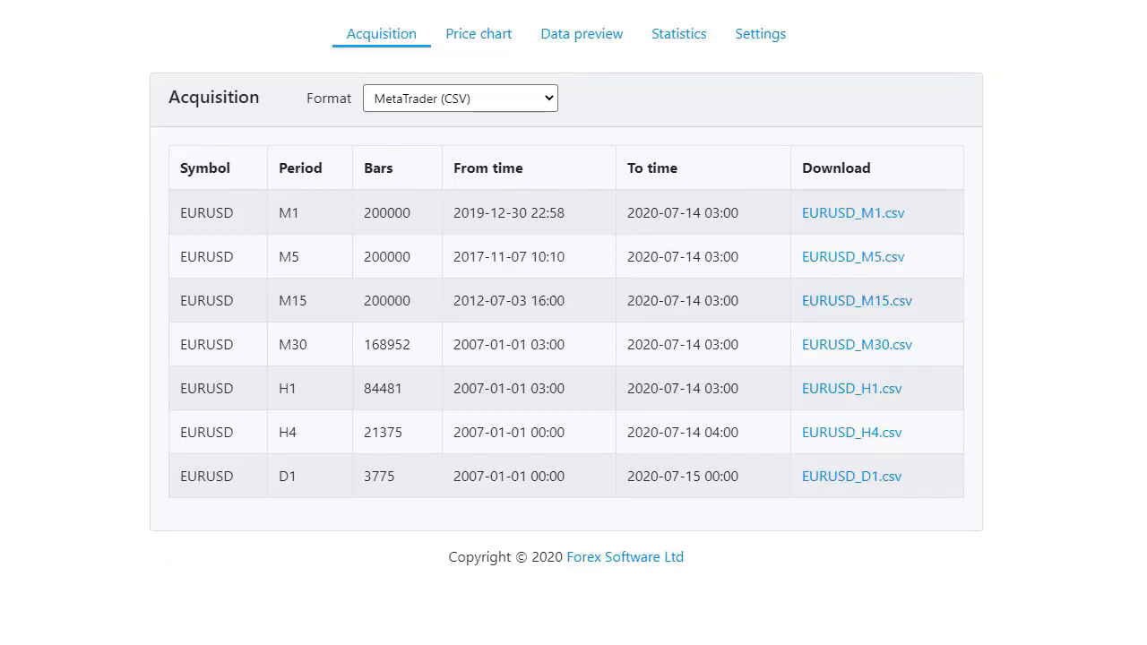
scroll(566, 304, "down", 1)
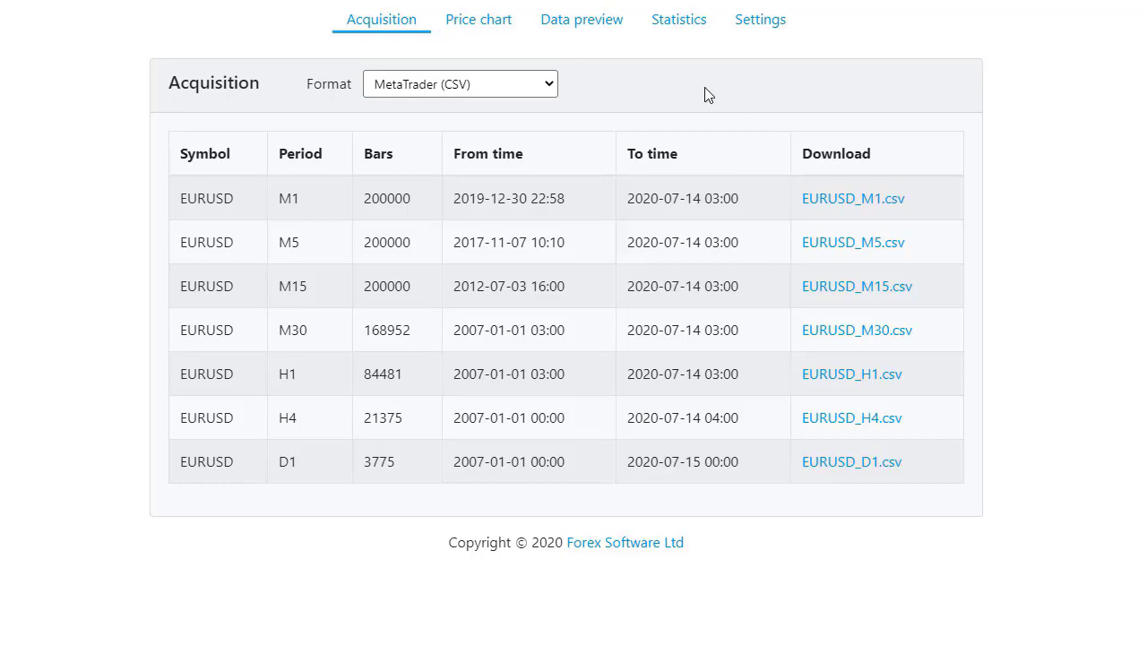
left_click(475, 24)
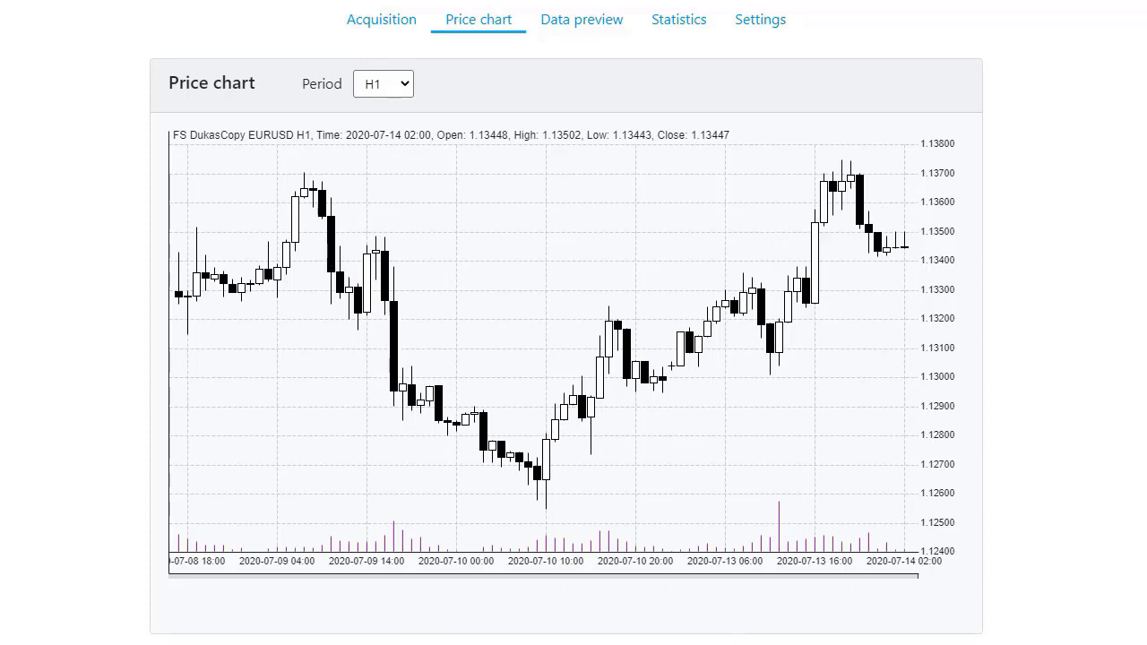
Show the H1 data preview table and scroll through its rows.
left_click(551, 25)
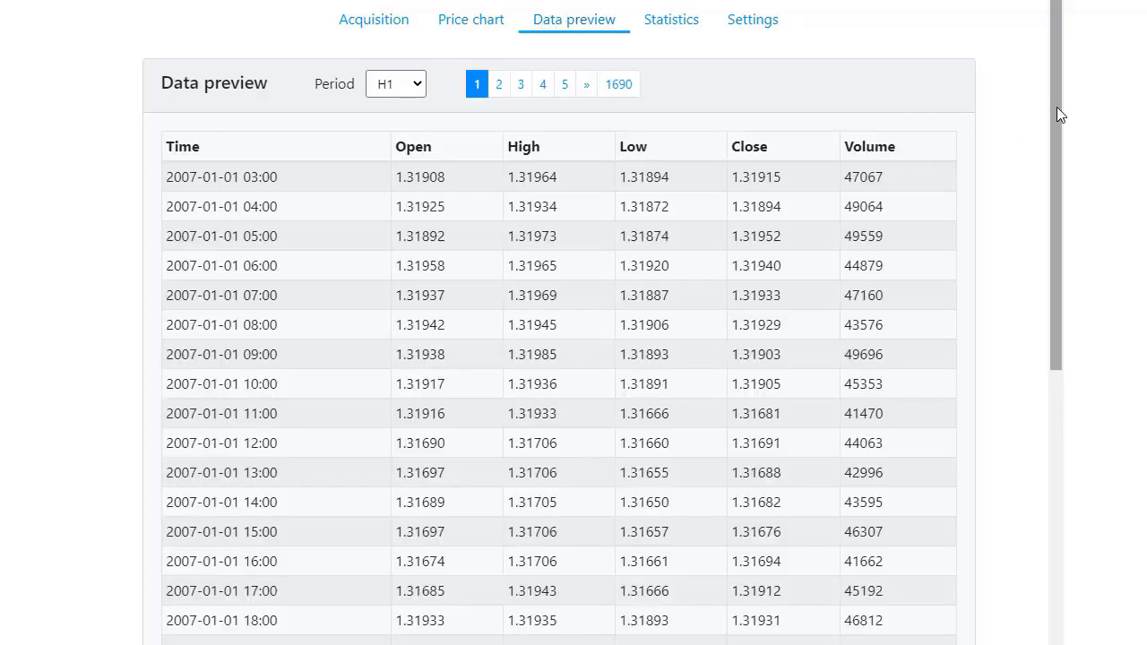
left_click_drag(1057, 107, 1121, 113)
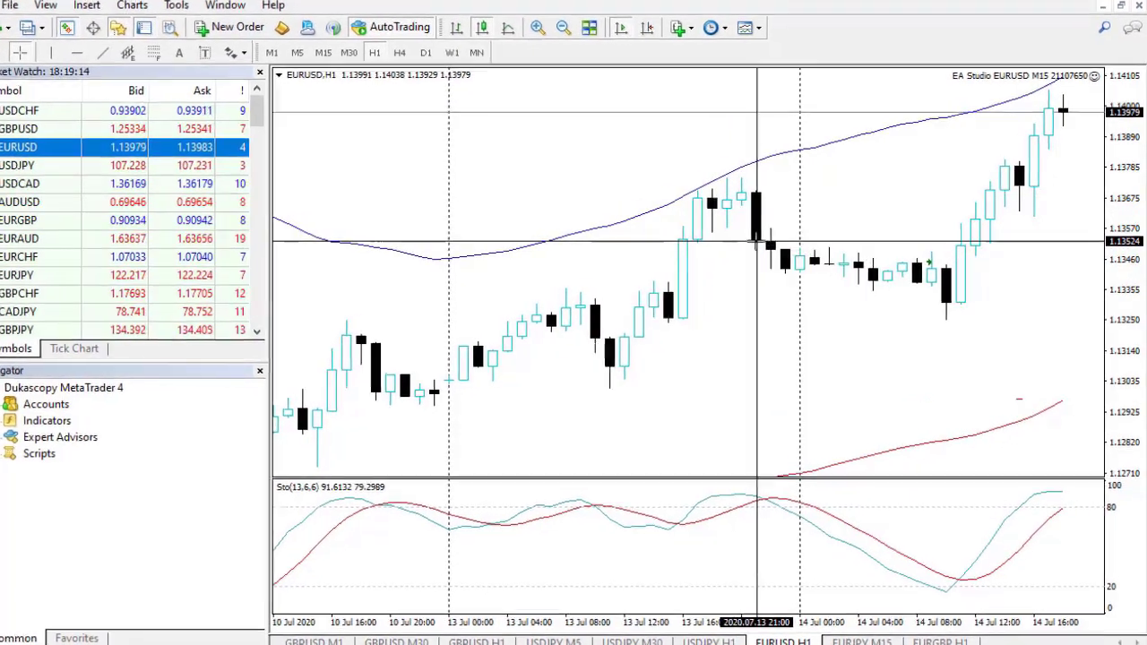
Check the broker's 13 Jul 21:00 EURUSD H1 candle, then remove the crosshair.
mouse_move(758, 242)
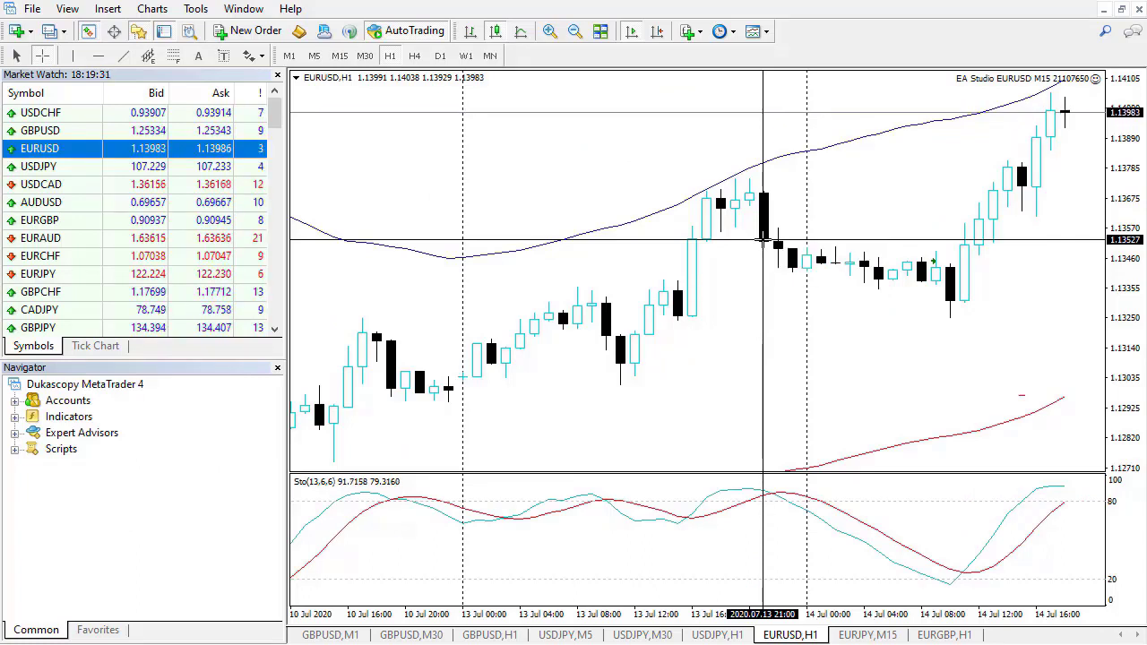
key("Escape")
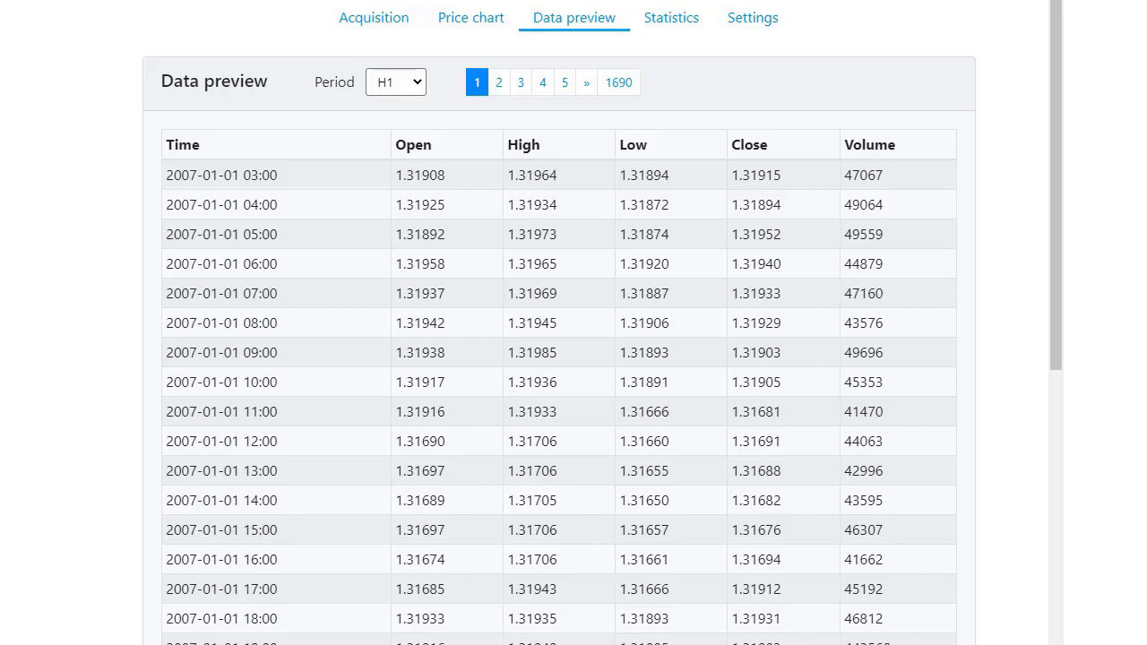
Review the EURUSD H1 statistics tables: minimum 1.03403, maximum 1.60389, maximum gap 1927 points.
left_click(672, 25)
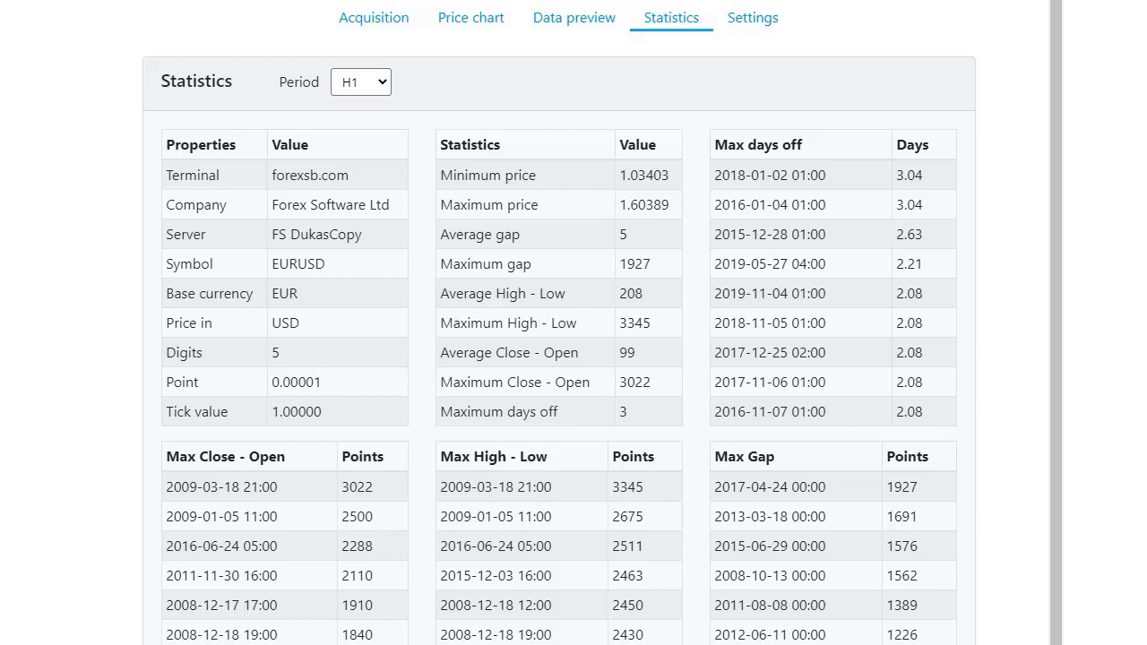
scroll(559, 322, "down", 2)
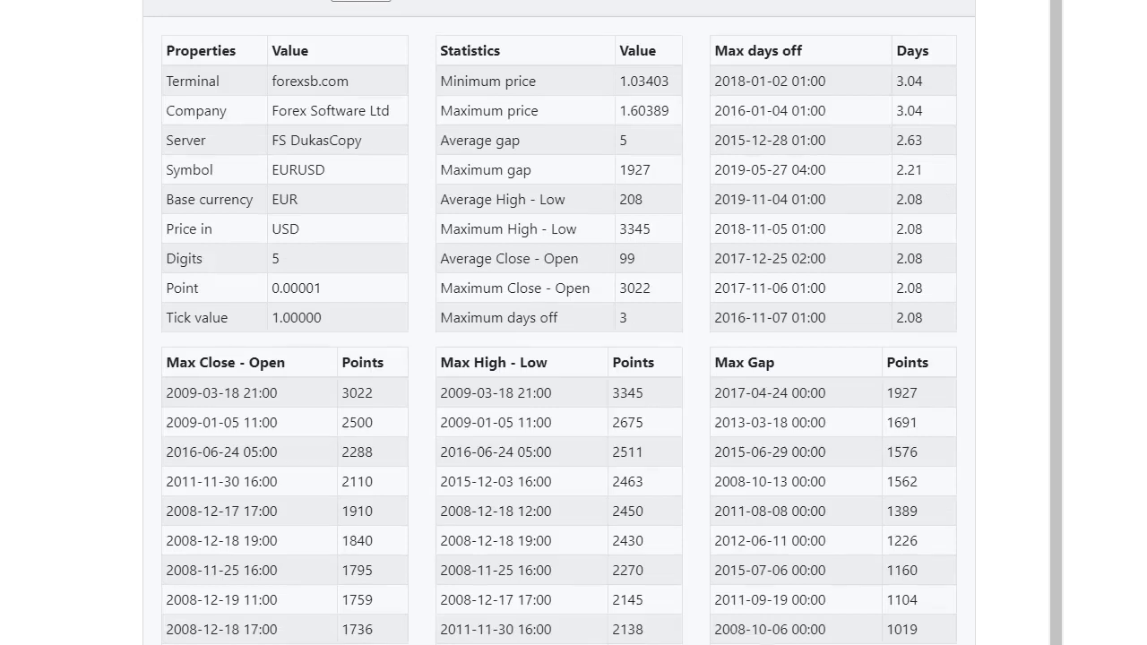
scroll(559, 323, "down", 1)
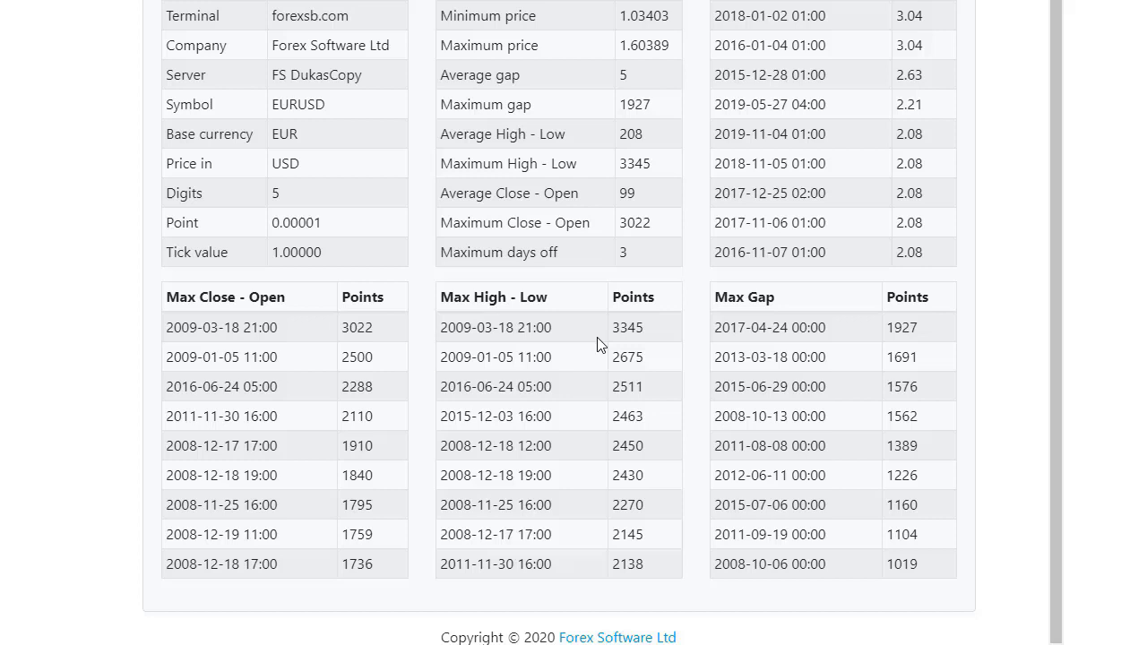
scroll(847, 518, "up", 3)
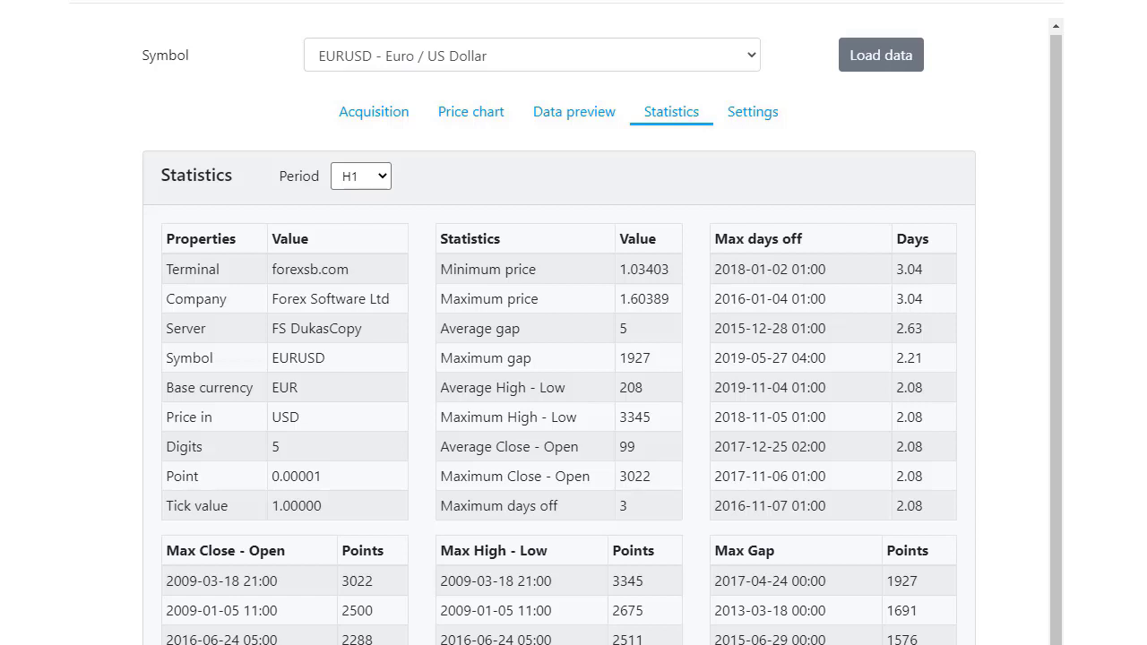
Return to the EURUSD acquisition table and expand the Format list.
left_click(385, 111)
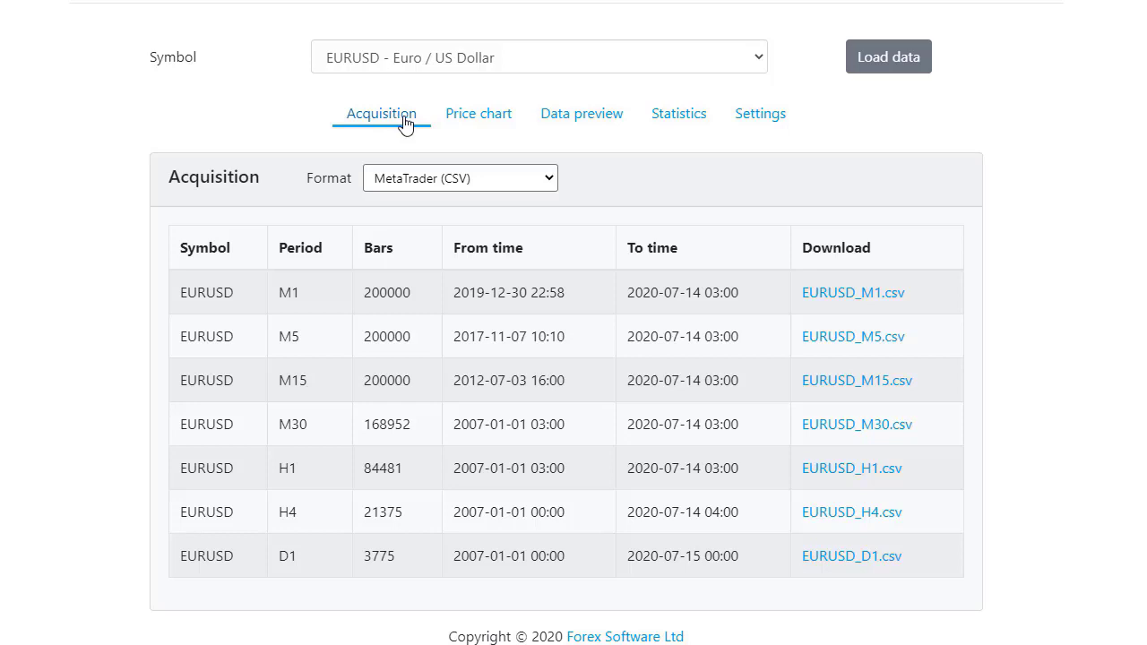
left_click(502, 178)
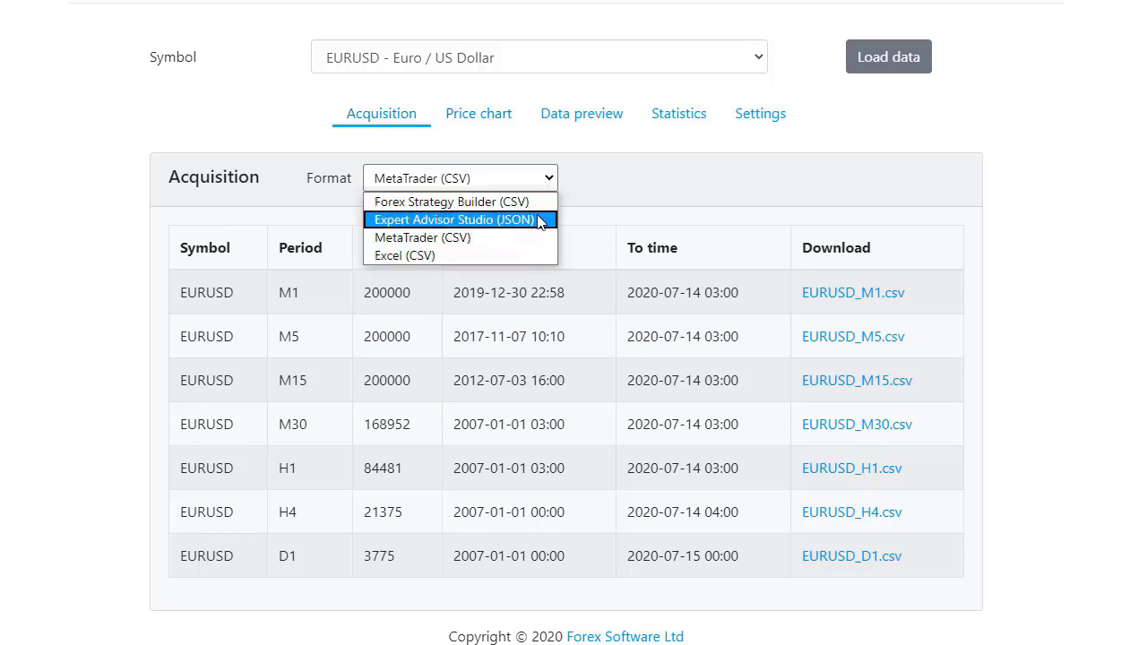